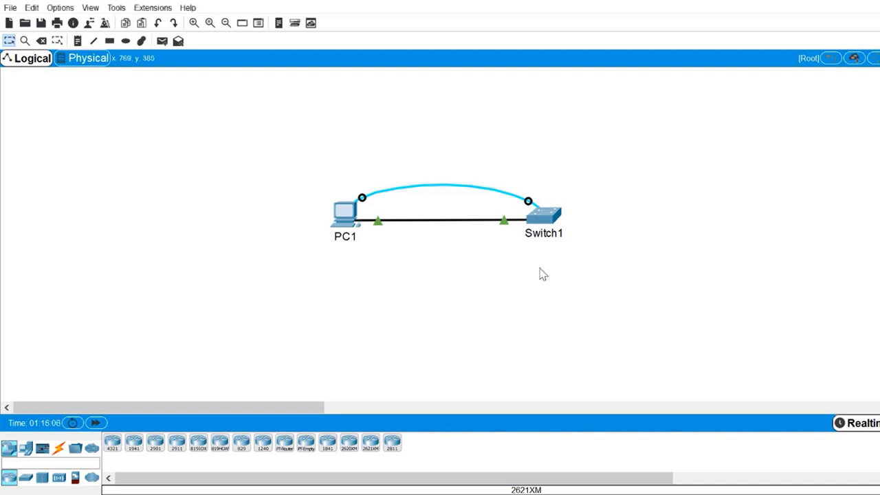
- Open Switch1's CLI maximized and start a console session at the Switch1> prompt
click(547, 218)
click(410, 108)
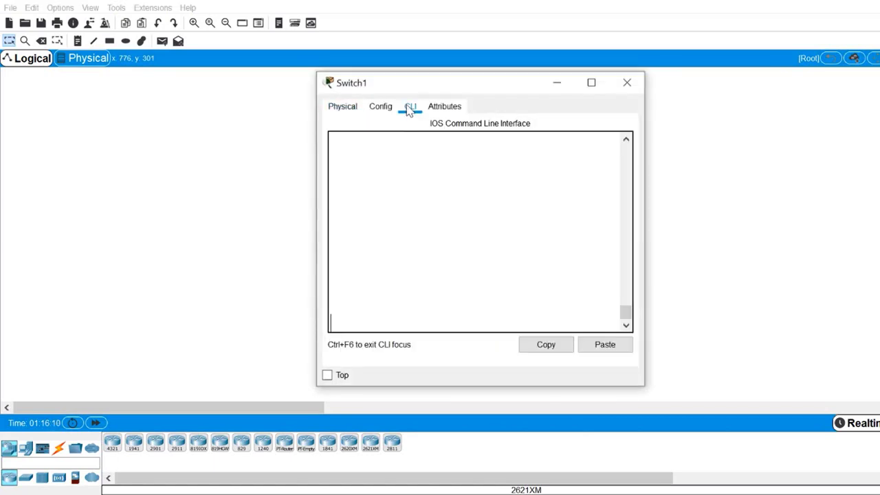
click(590, 83)
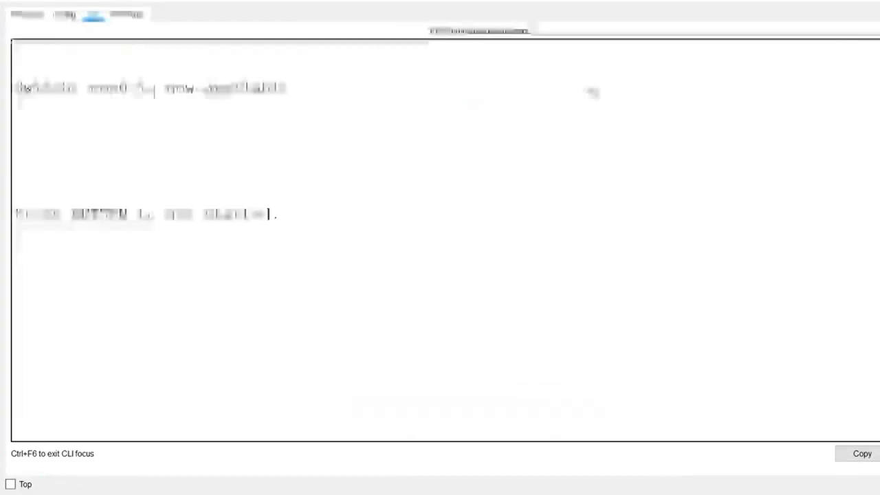
key(Return)
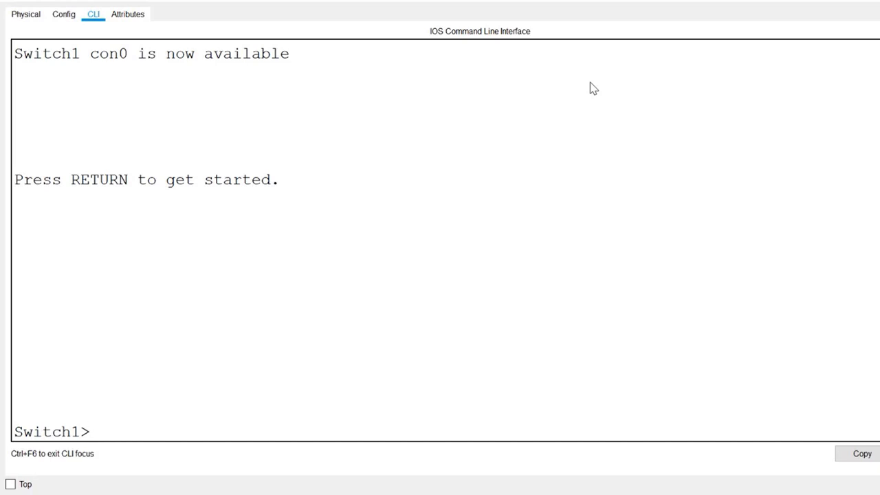
- Tab-complete en to enable and enter privileged mode on Switch1
text(en)
key(Tab)
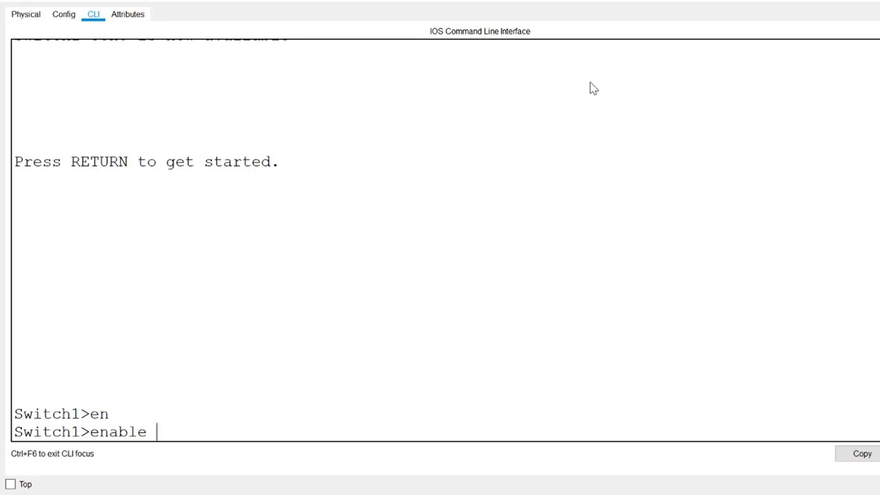
key(Return)
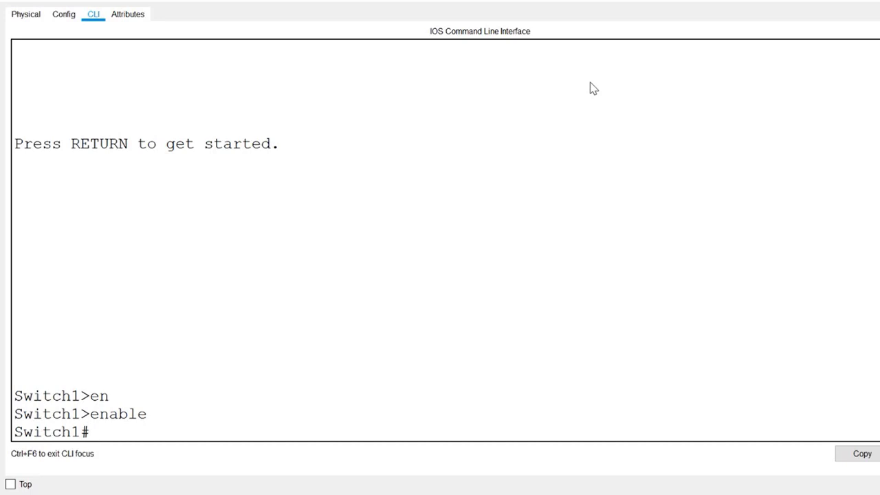
- Check con with ?, then tab-complete conf t to configure terminal and enter global configuration
text(con)
key(Tab)
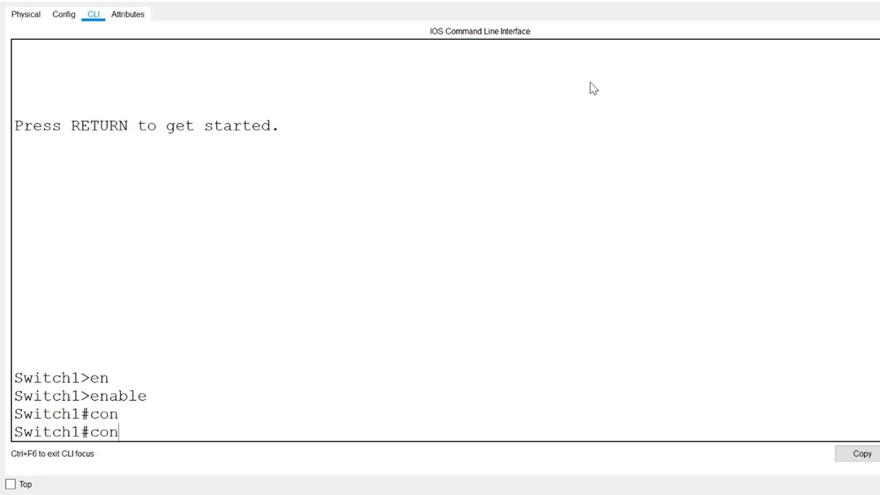
text(?)
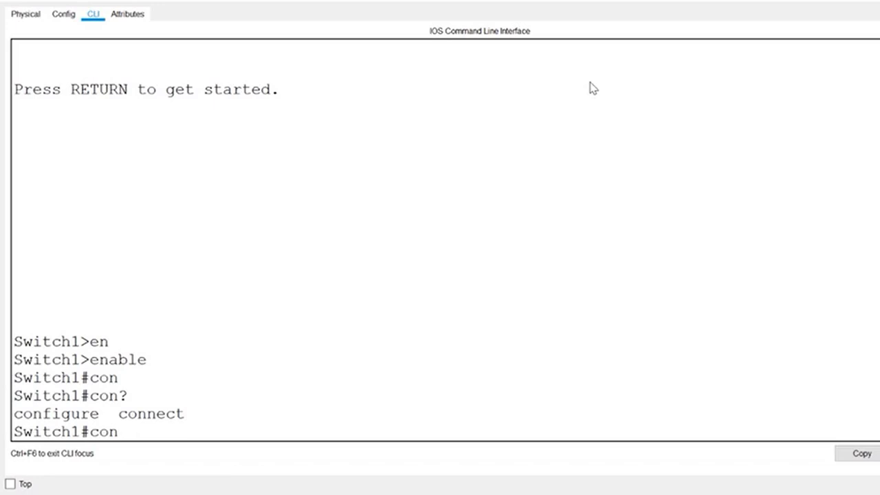
text(f)
key(Tab)
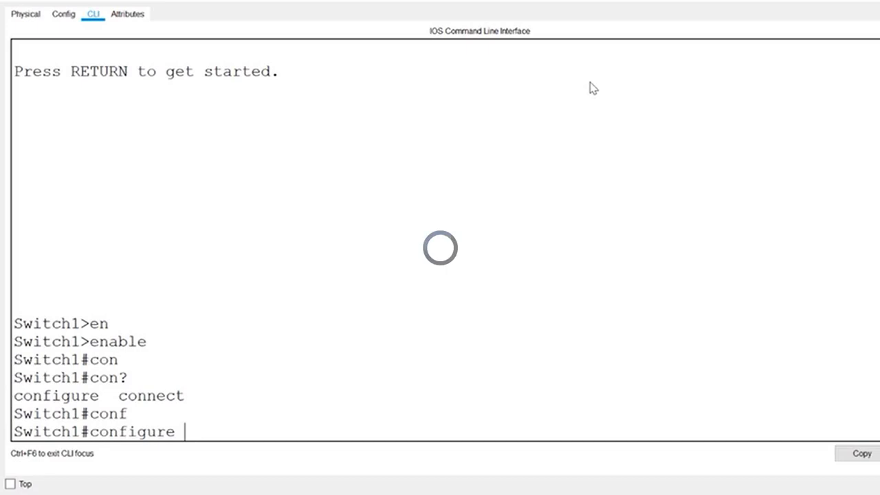
text(t)
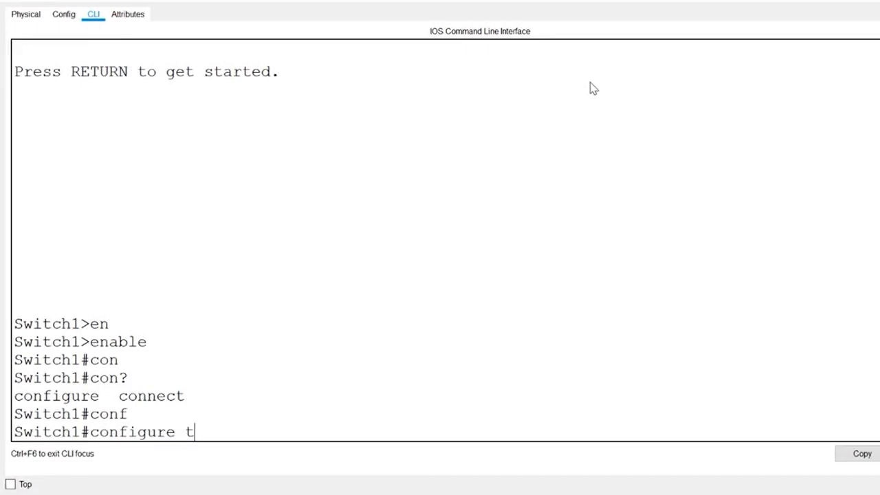
key(Tab)
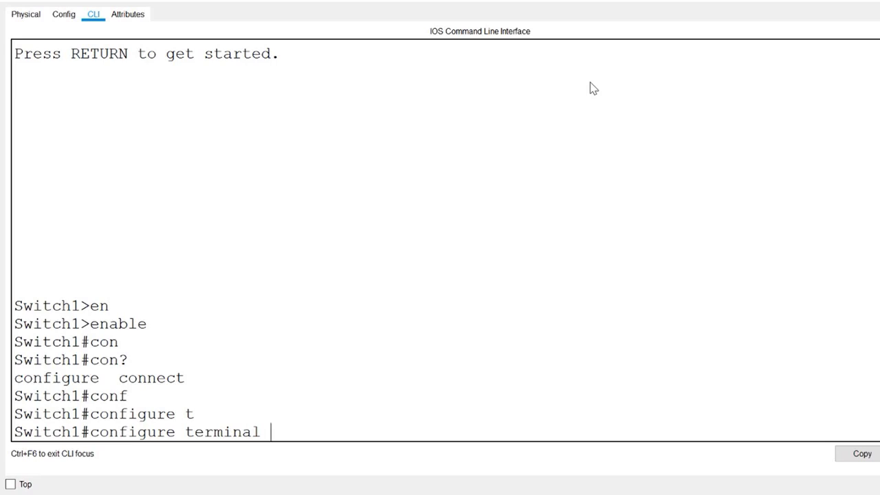
key(Return)
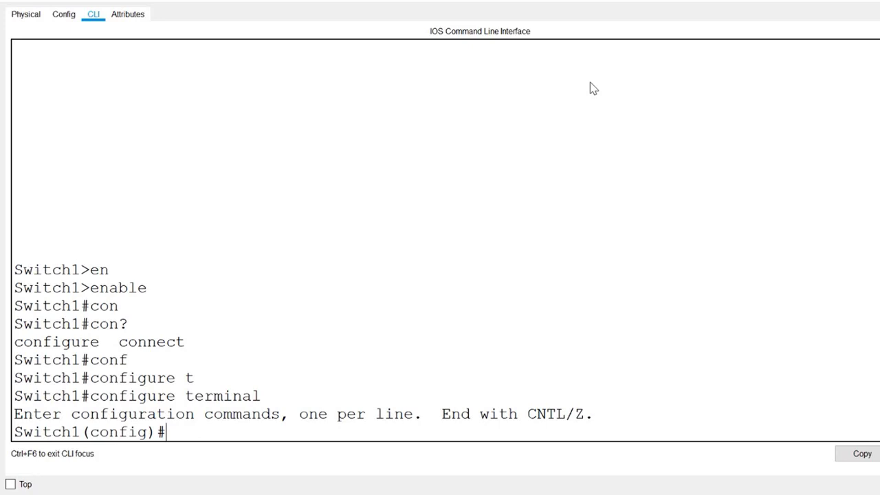
- Enter interface f 0/1 configuration with int f 0/1, then use end to return to Switch1#
text(int f 0/1)
key(Return)
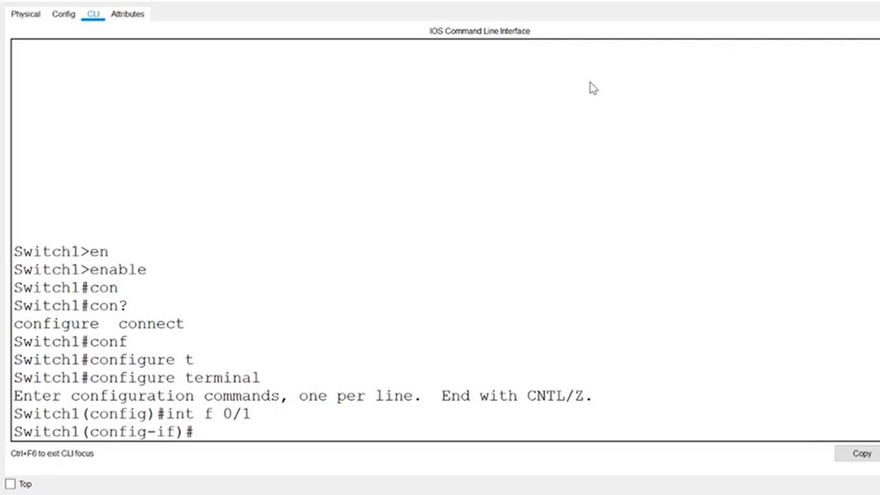
text(end)
key(Return)
key(Return)
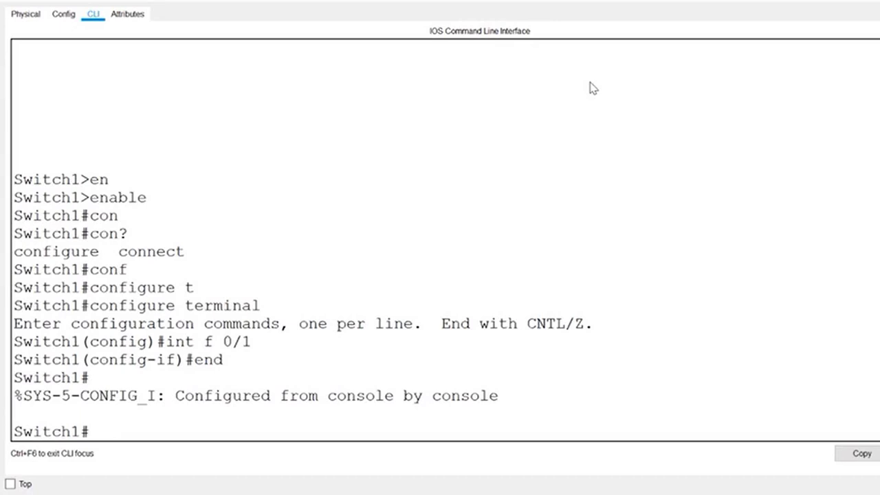
- Recall configure terminal from history with the arrow keys, run it, then exit with Ctrl+Z
key(Up)
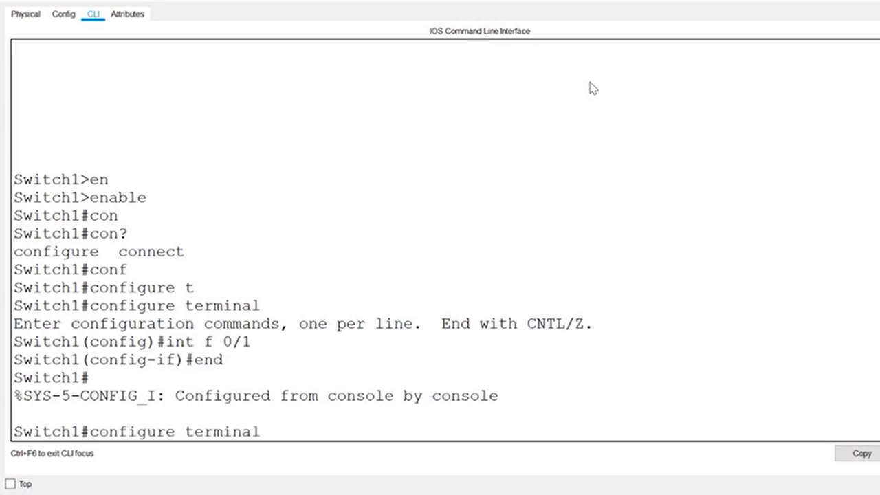
key(Up)
key(Up)
key(Up)
key(Up)
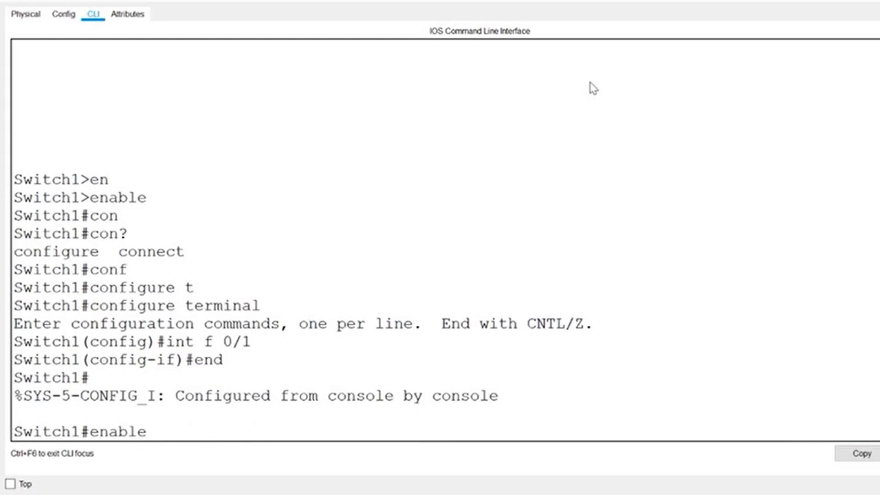
key(Down)
key(Down)
key(Down)
key(Down)
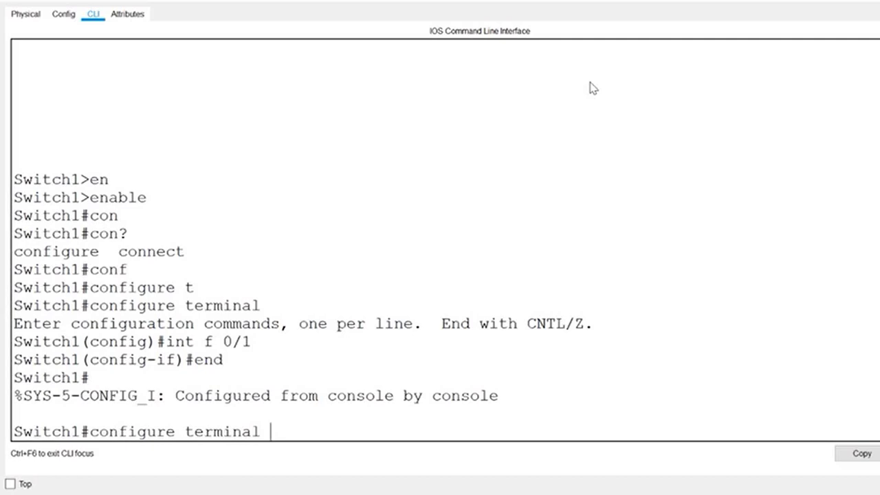
key(Return)
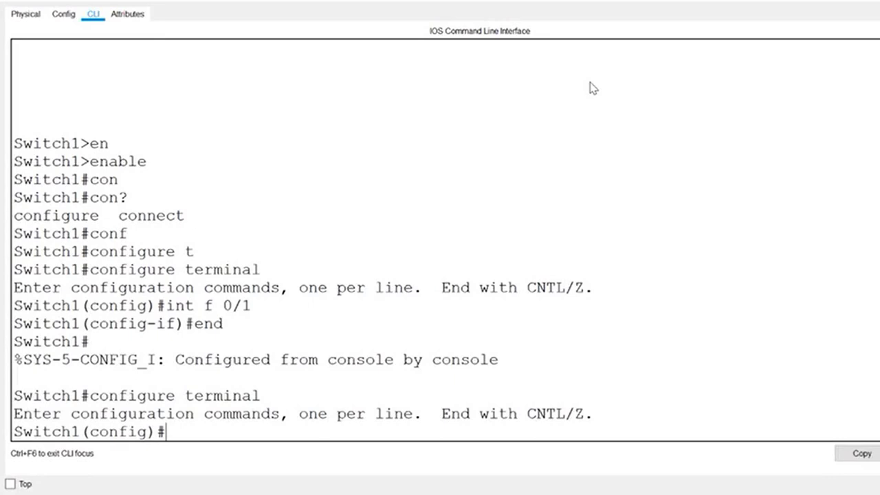
key(ctrl+z)
key(Return)
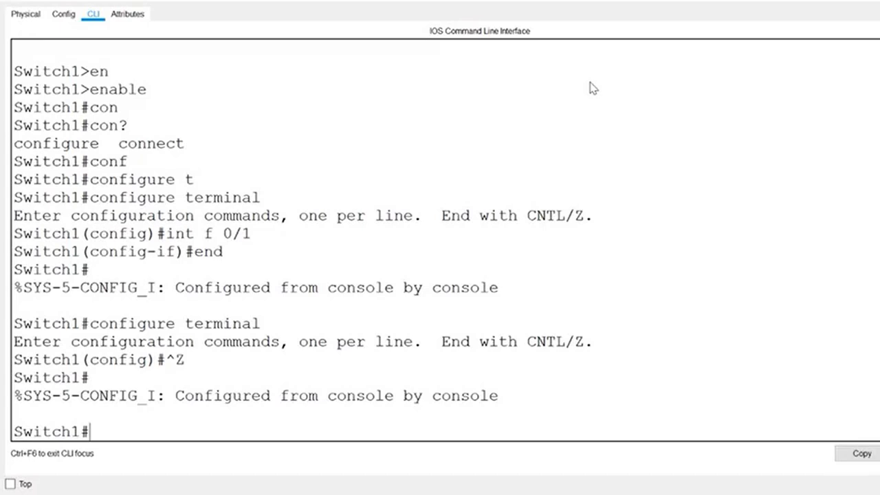
- Run conf t, then type configure and jump to line start and end with Ctrl+A/Ctrl+E
text(conf t)
key(Return)
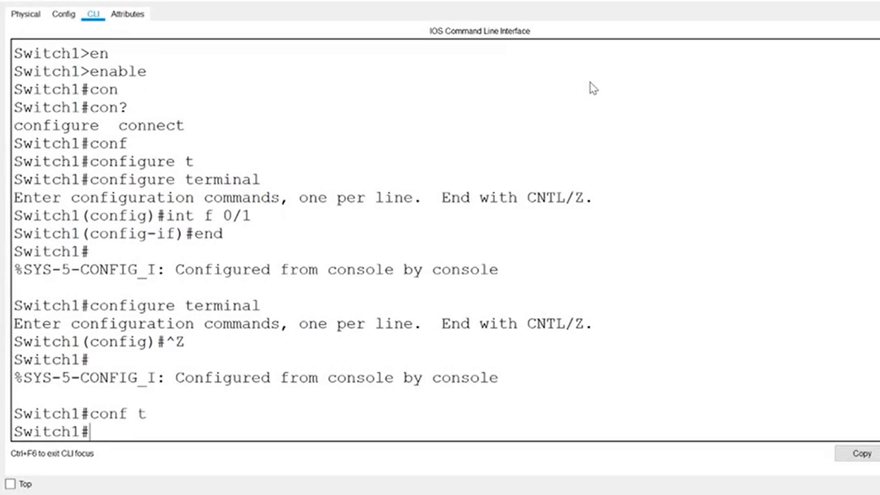
text(configure)
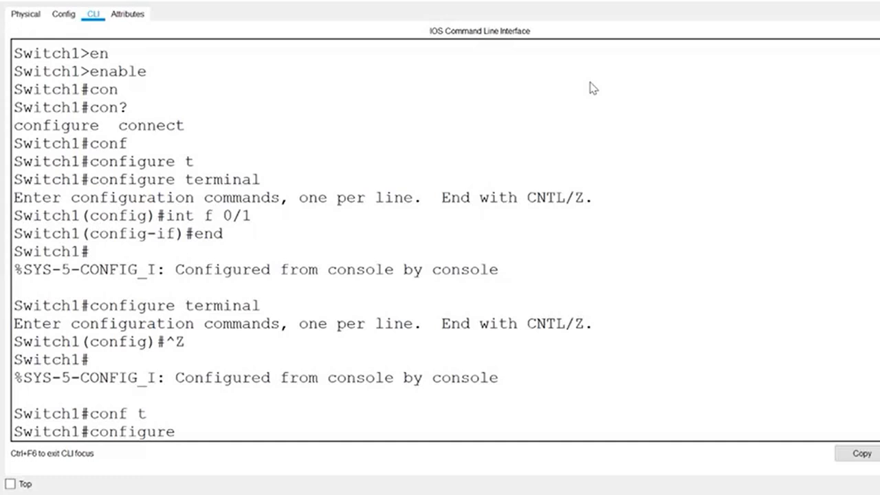
key(ctrl+a)
key(ctrl+e)
- Trim configure to conf, submit congh, and abort the name lookup with Ctrl+Shift+6
key(BackSpace)
key(BackSpace)
key(BackSpace)
key(BackSpace)
key(BackSpace)
key(BackSpace)
text(gh)
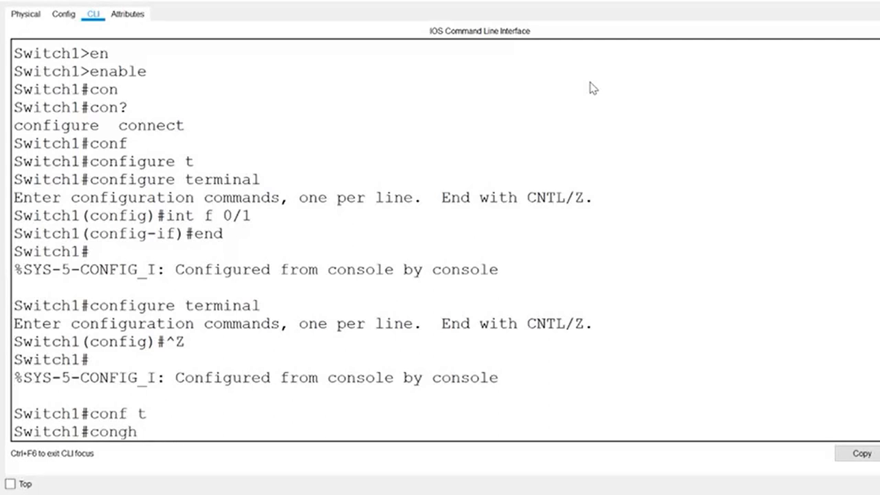
key(Return)
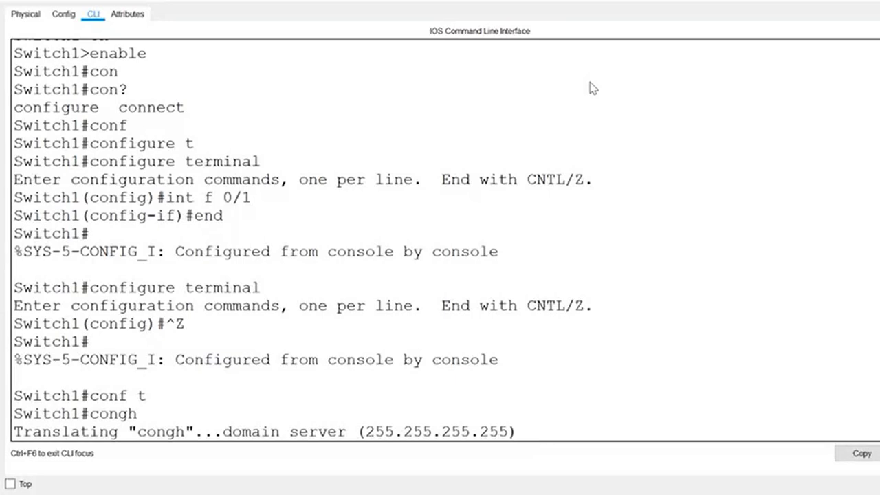
key(ctrl+shift+6)
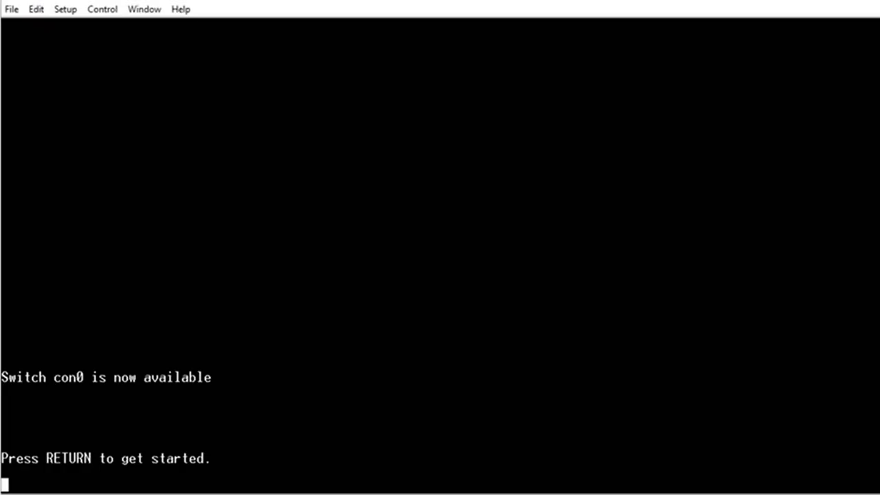
- Wake the physical switch console and enter global configuration with enable and config t
key(Return)
text(enable)
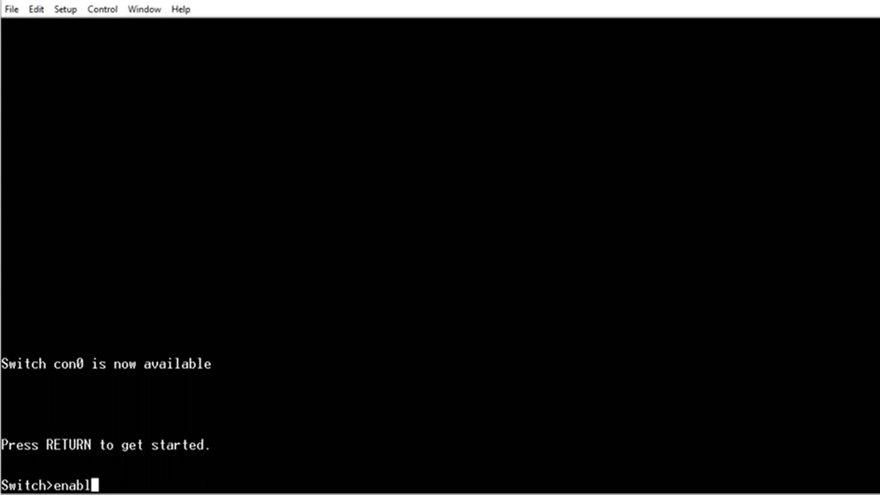
key(Return)
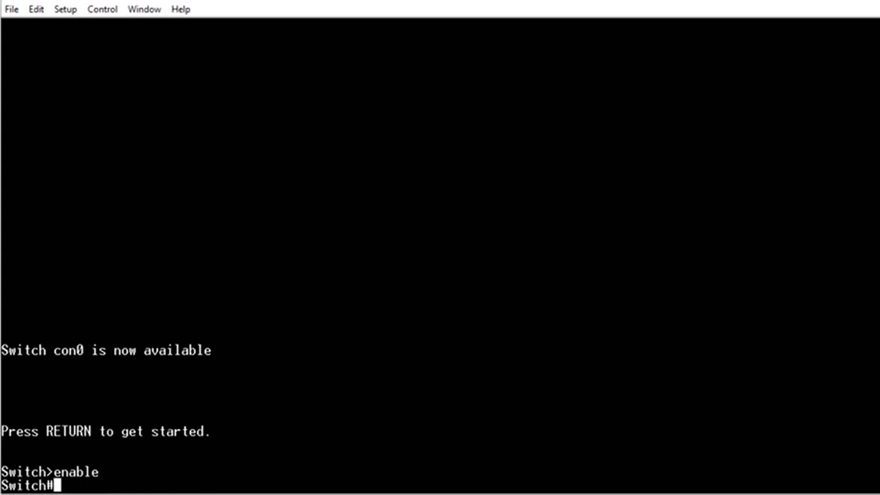
text(config )
text(t)
key(Return)
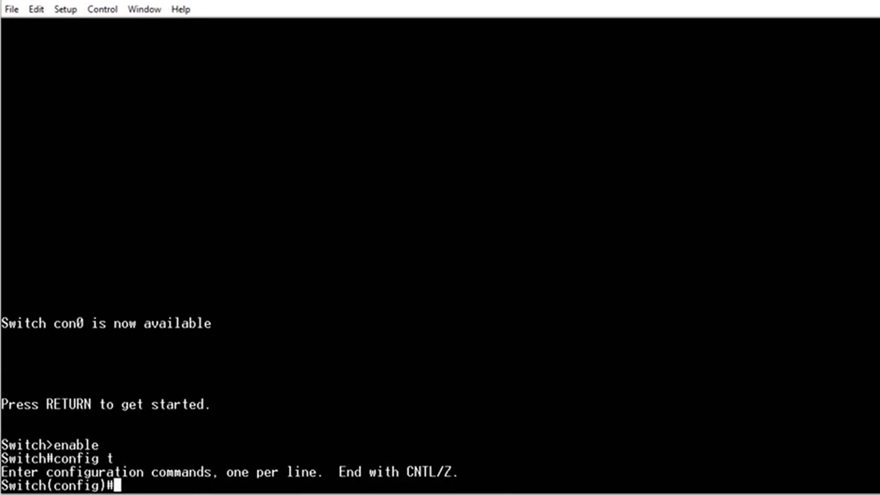
- Enter interface g0/1 configuration, reprinting the interface g line after log messages
text(interface )
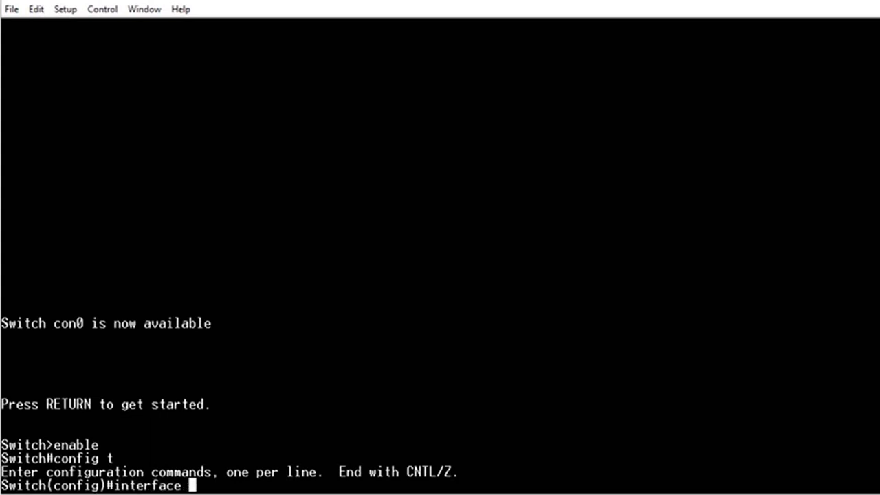
text(g)
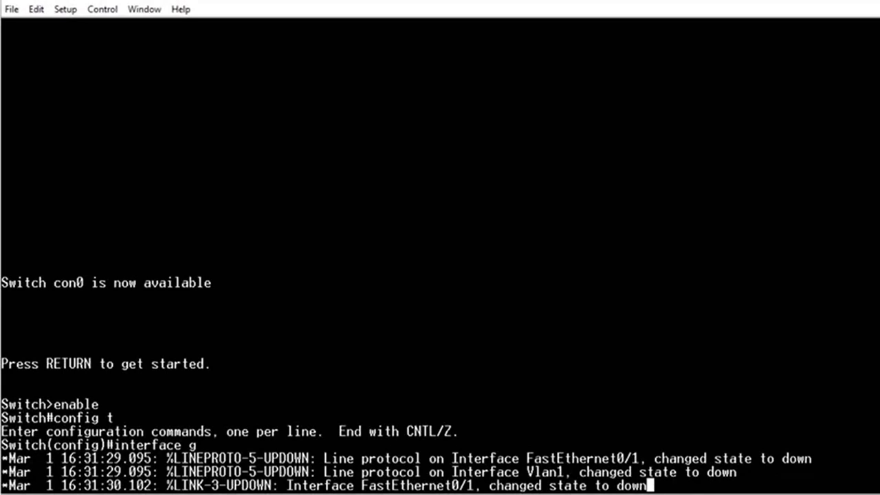
key(Tab)
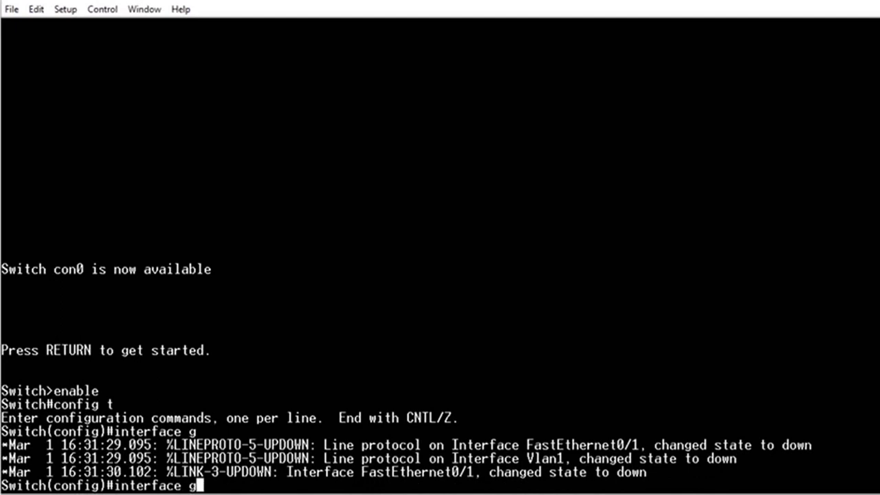
text(0/1)
key(Return)
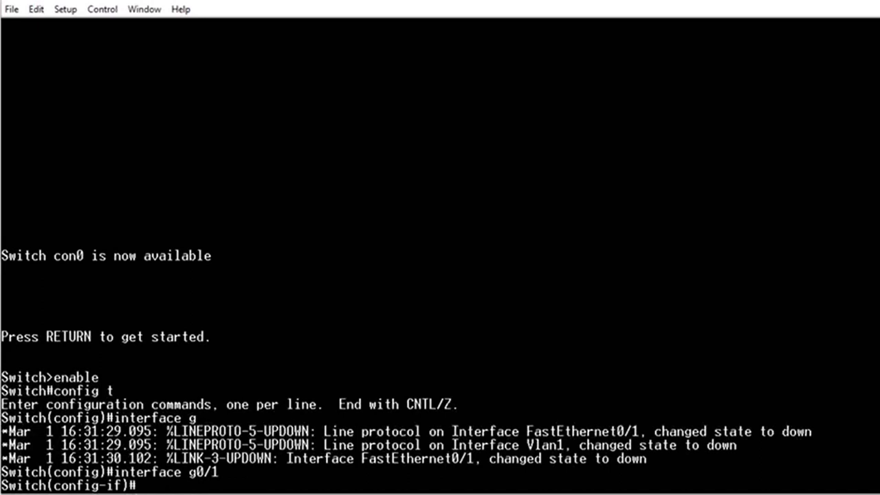